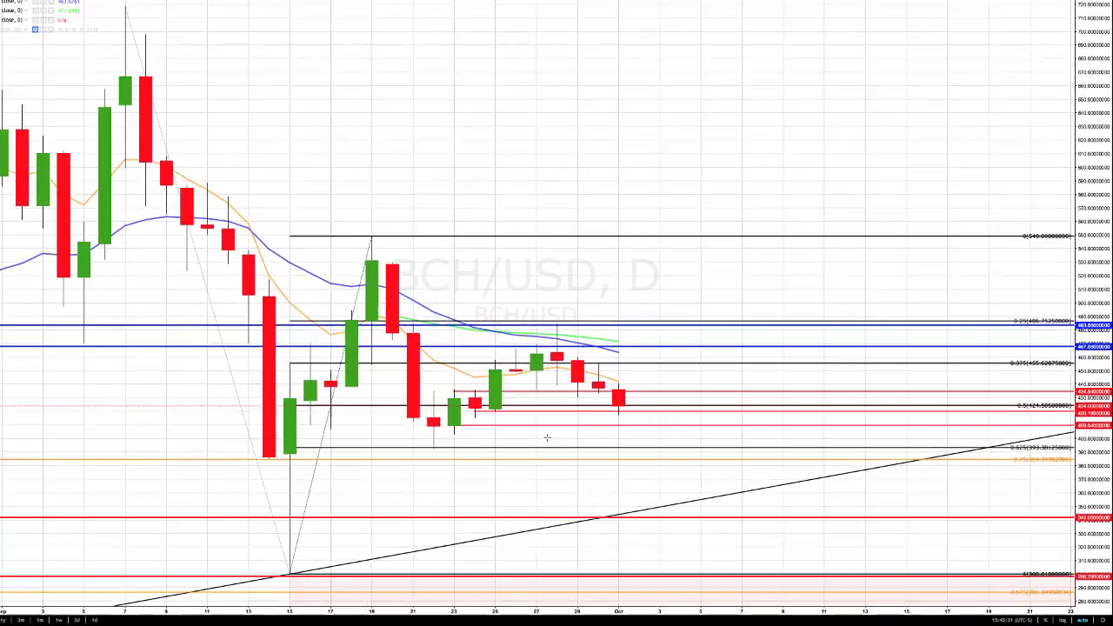
Step: Switch the BCH/USD chart to the 4-hour (240) interval with 4h and zoom out
type("4h")
key("Return")
scroll(836, 425, "down", 5)
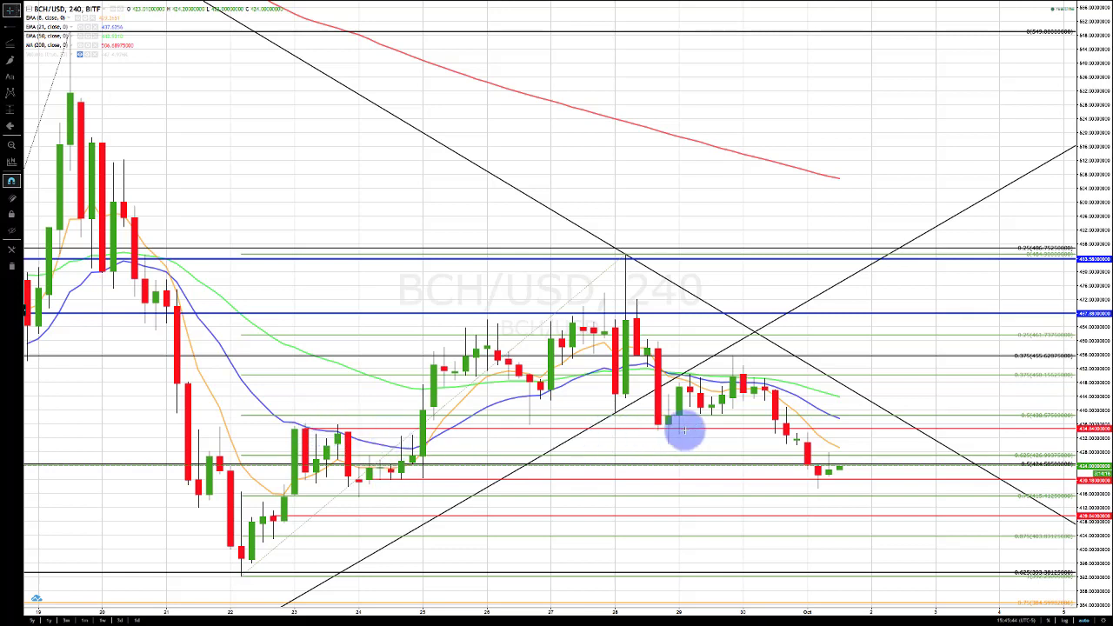
Step: Select a red horizontal line and open its options menu, then dismiss it unchanged
left_click(374, 428)
right_click(368, 431)
left_click(380, 503)
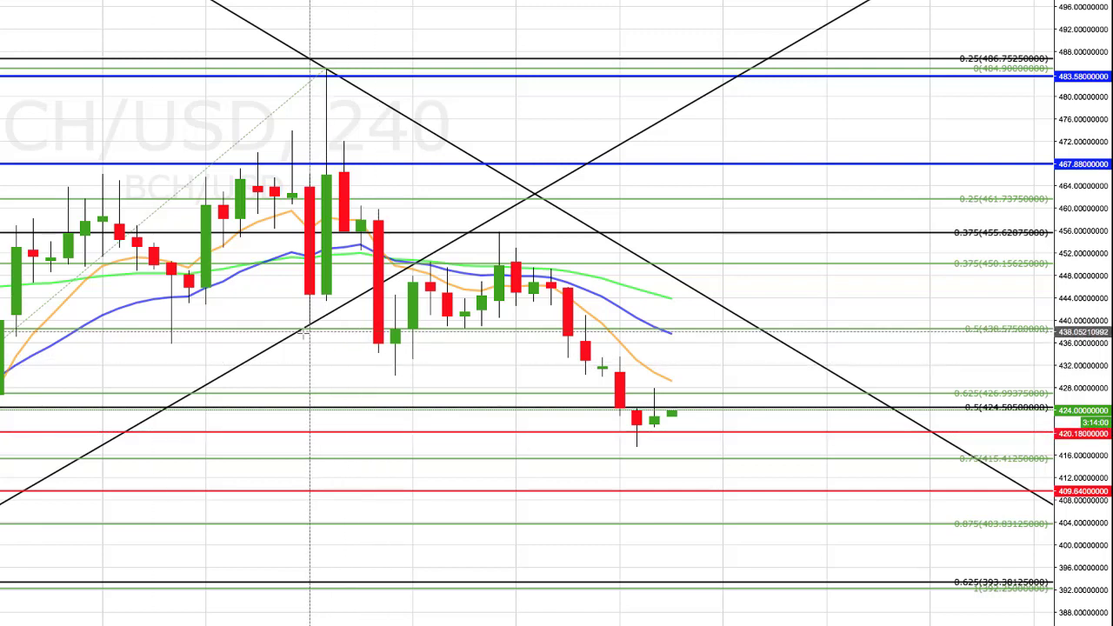
Step: Drag the rising black trendline's anchor down-right so it rests on the latest candle lows
left_click_drag(310, 322, 637, 450)
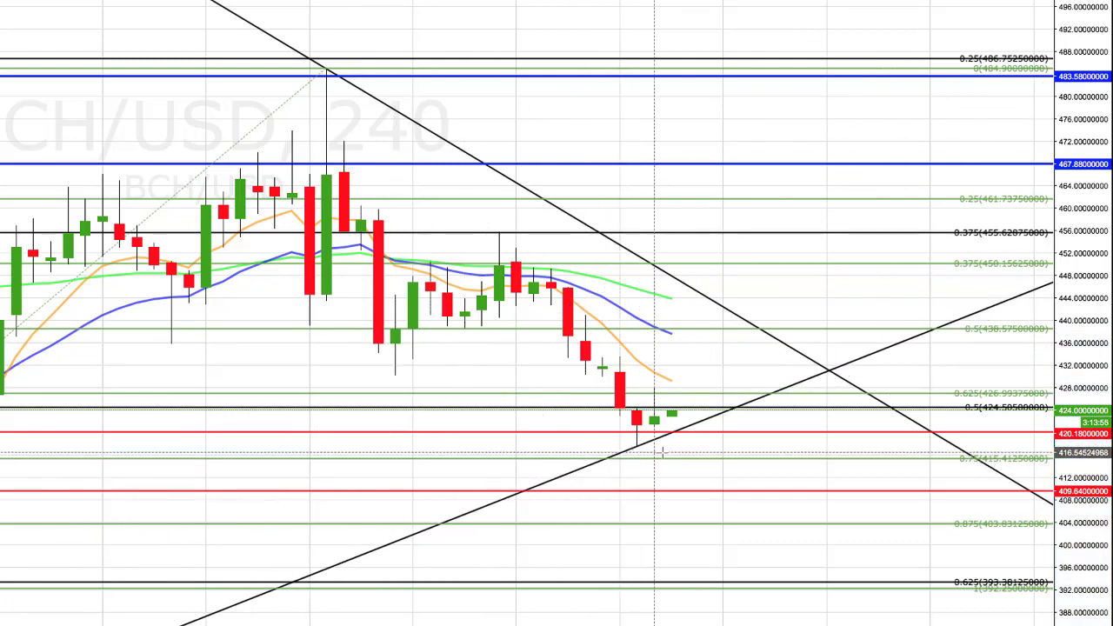
scroll(644, 452, "up", 1)
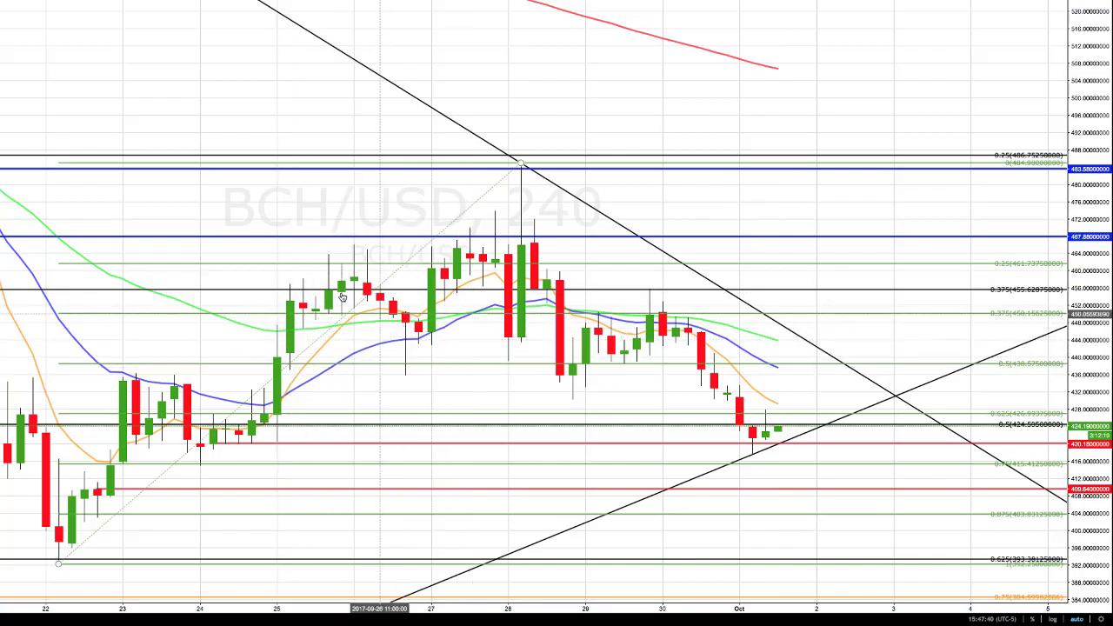
Step: Remove the Fibonacci drawing with the blue 0.625 level and the shaded zones below 4024
scroll(486, 299, "down", 1)
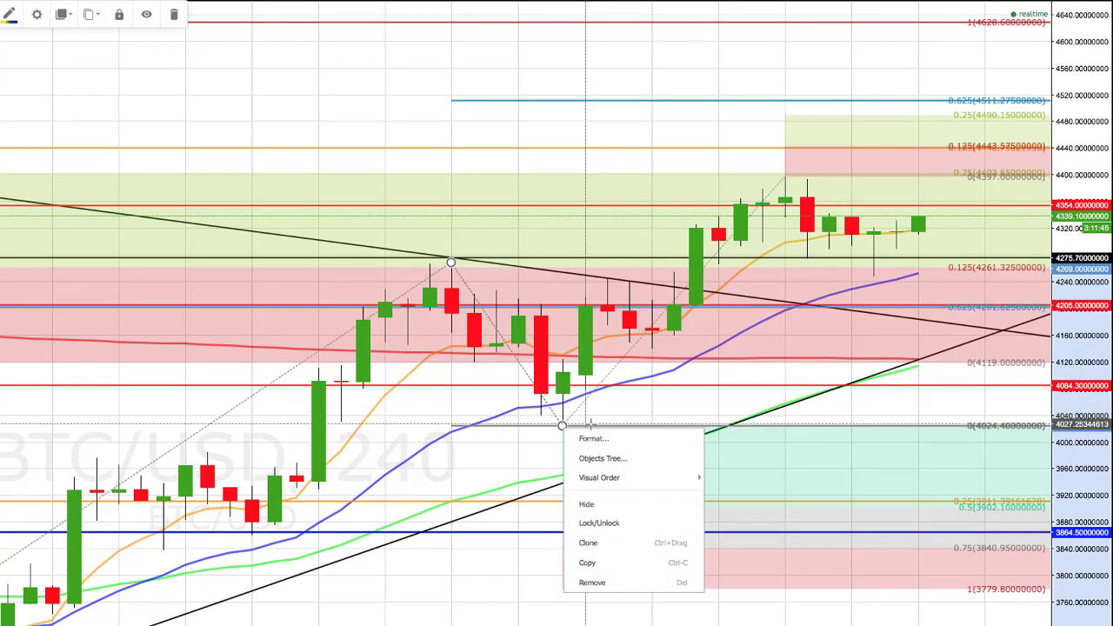
left_click(591, 582)
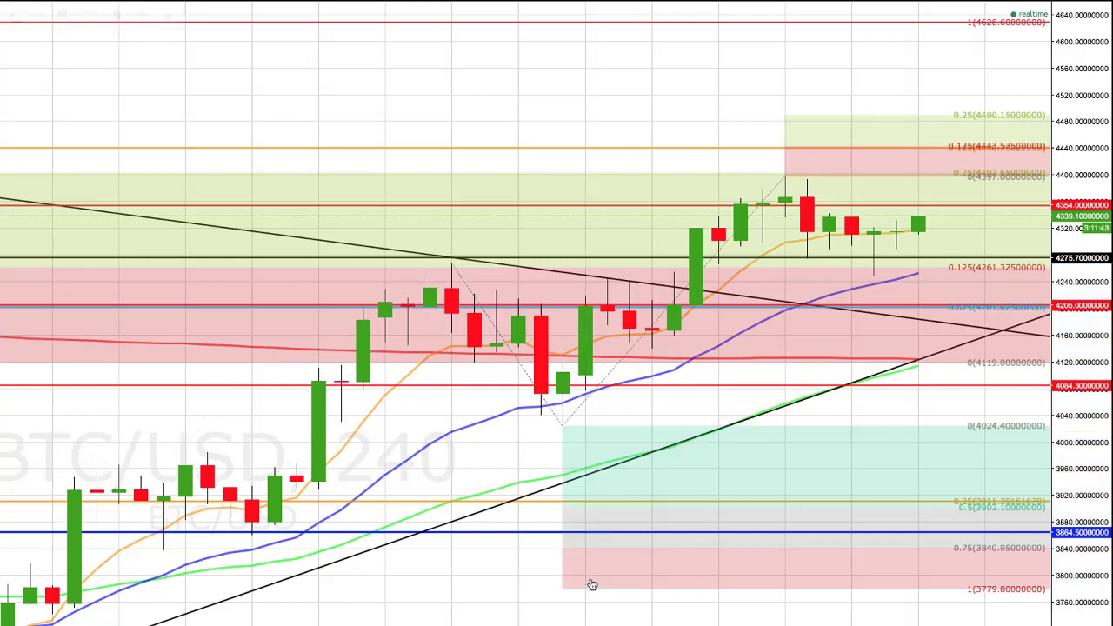
right_click(562, 425)
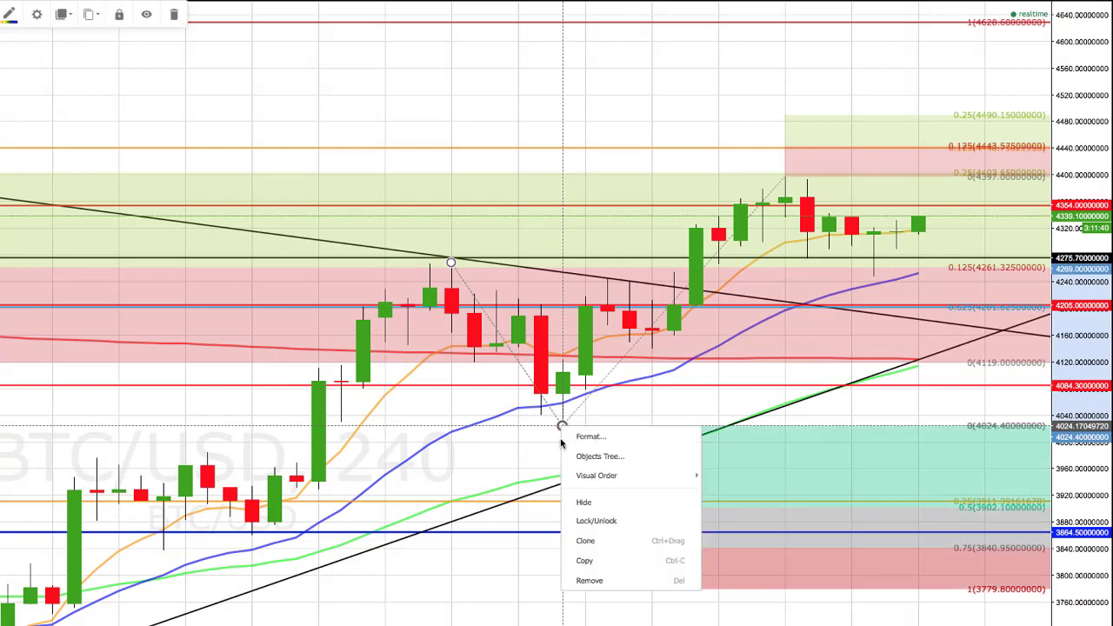
left_click(587, 581)
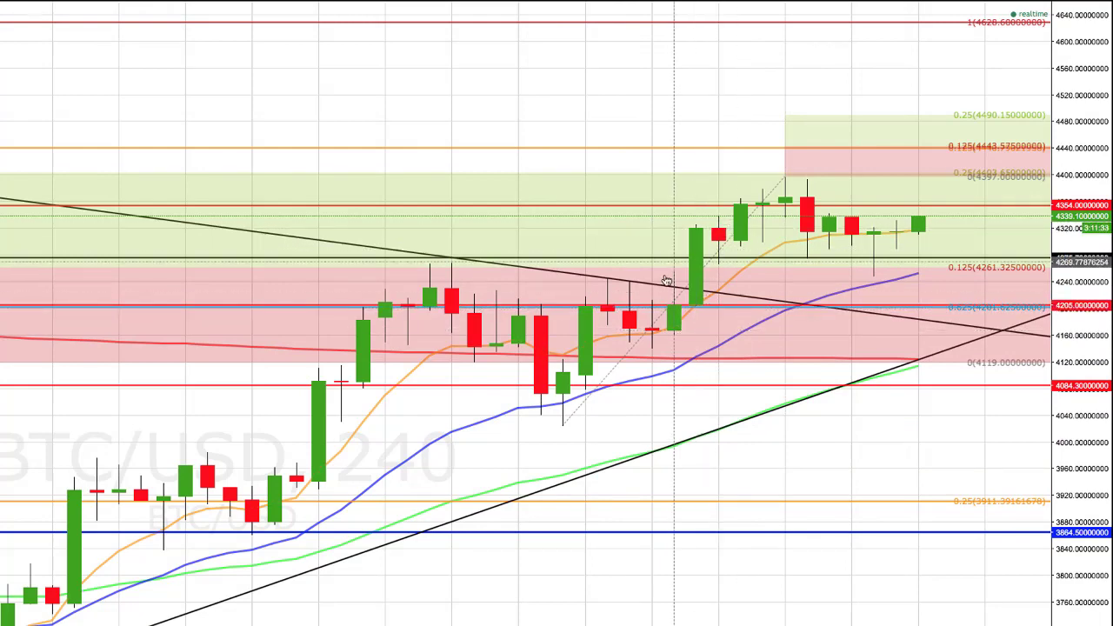
left_click(631, 285)
Step: Move the falling black trendline up so its end aligns with the 4397 high
left_click_drag(631, 285, 786, 176)
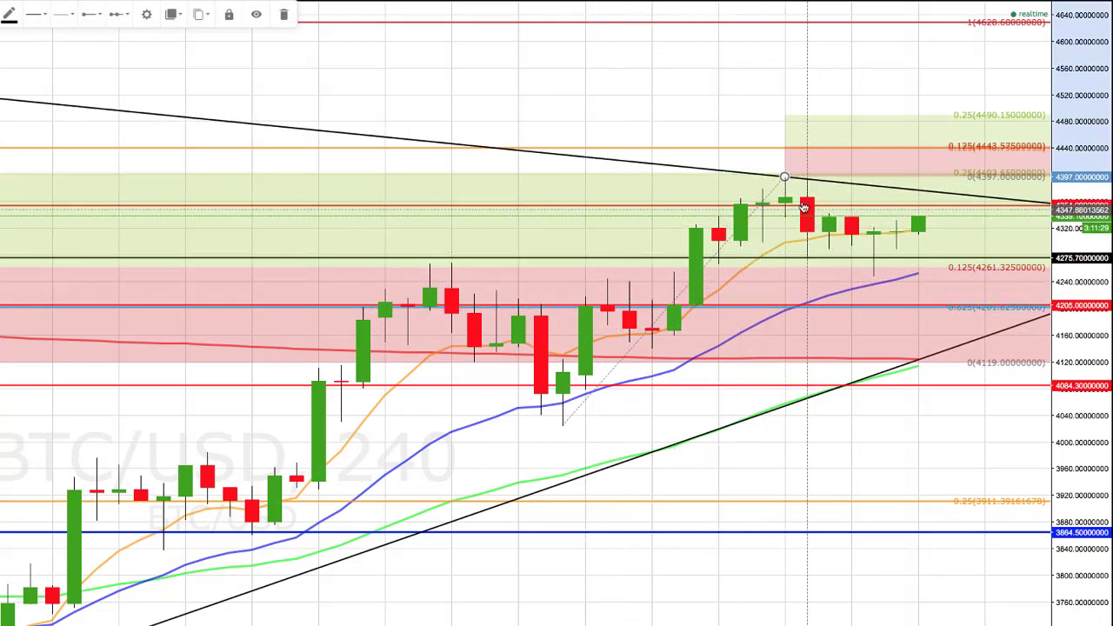
left_click(695, 178)
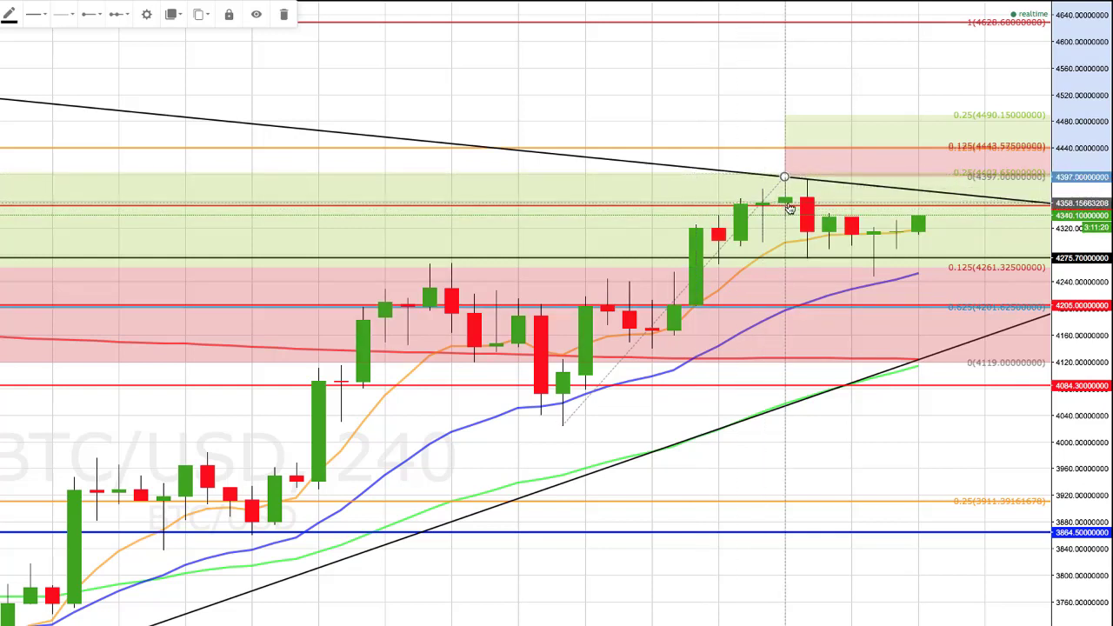
scroll(790, 209, "left", 1)
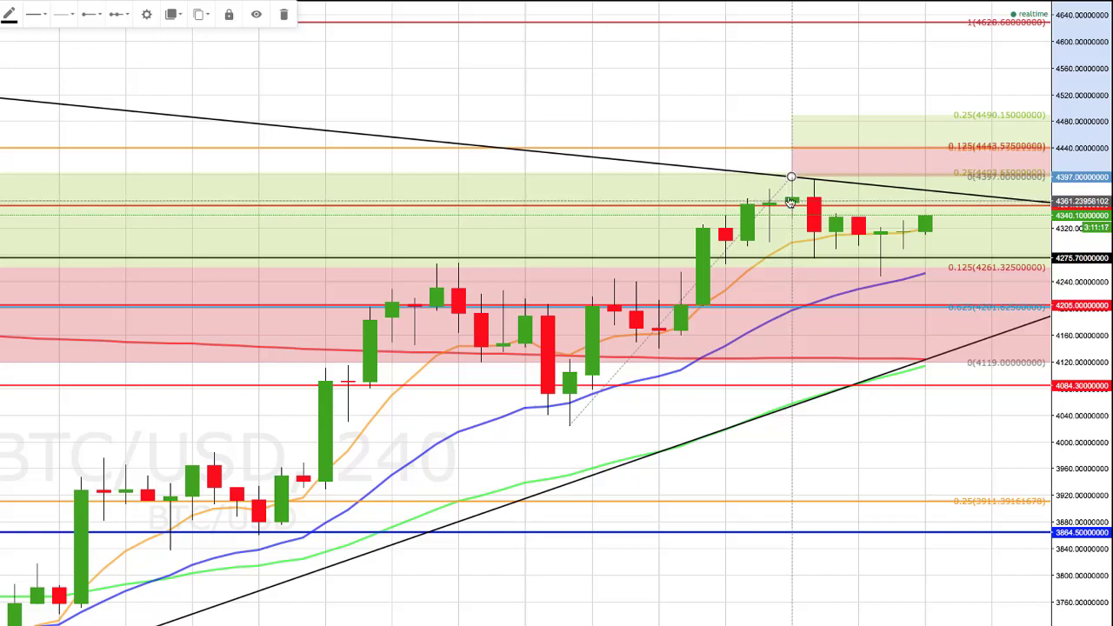
Step: Remove the large green and pink shaded rectangles from the chart
scroll(472, 237, "down", 1)
scroll(472, 237, "down", 3)
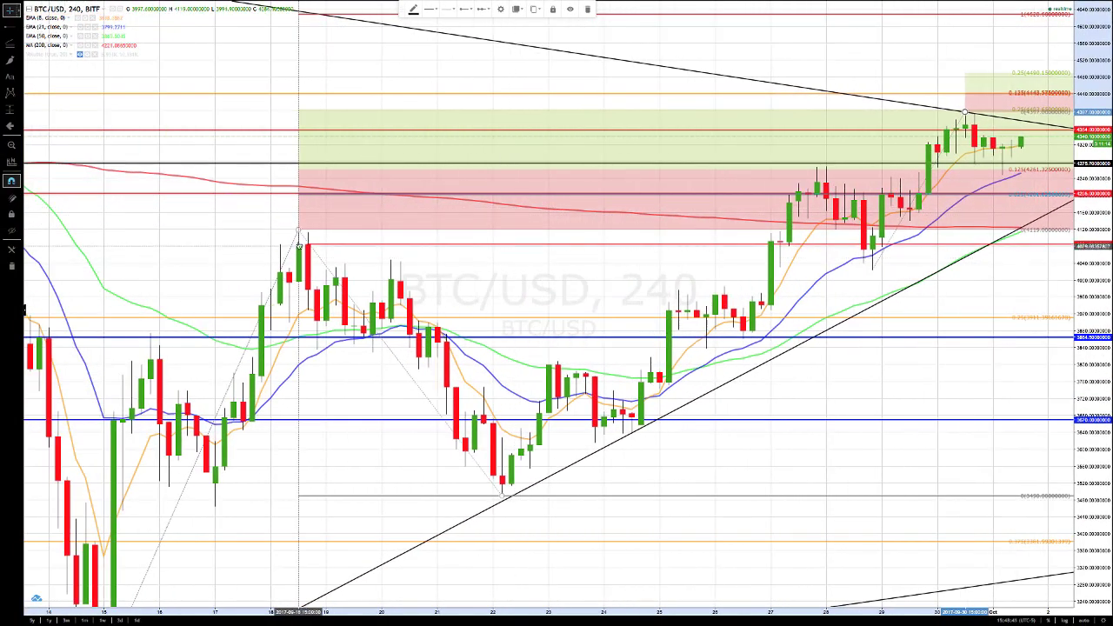
left_click(300, 231)
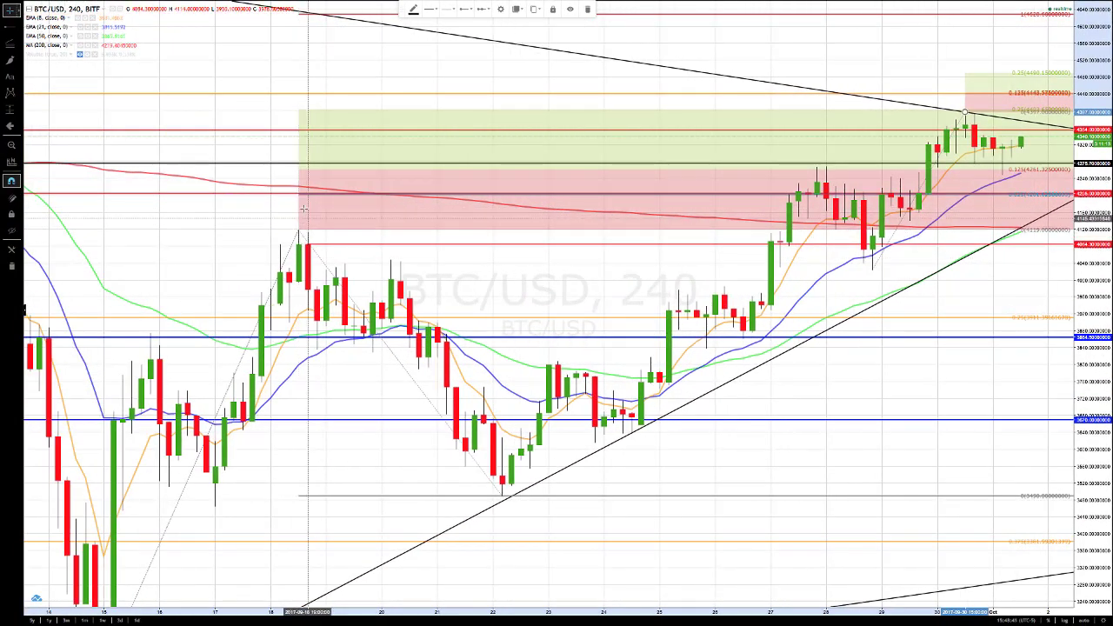
right_click(300, 173)
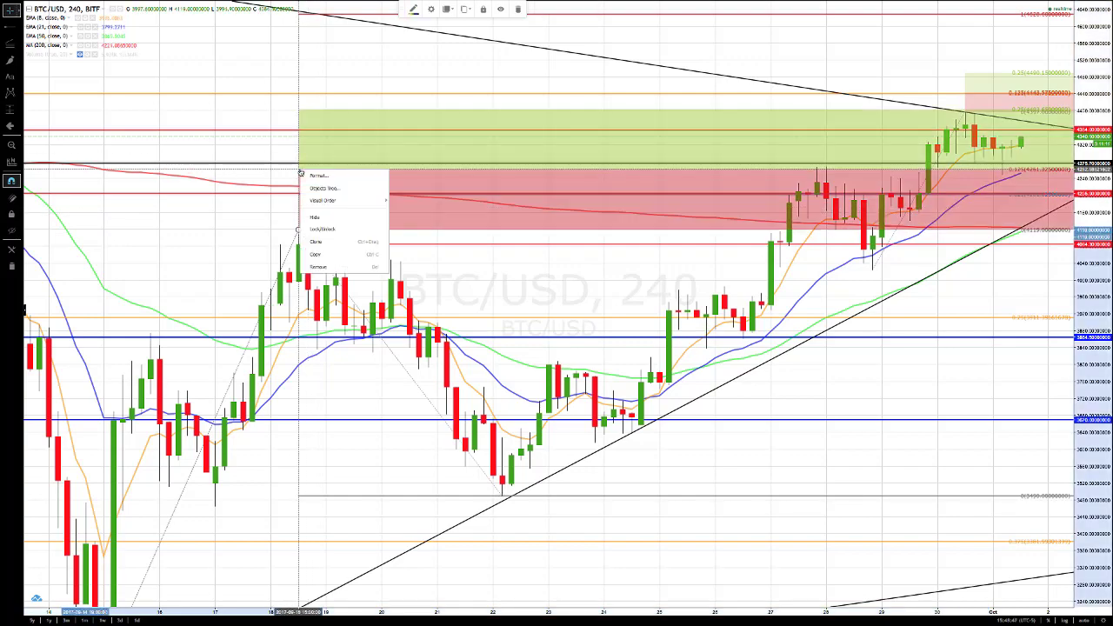
left_click(352, 265)
scroll(728, 260, "up", 4)
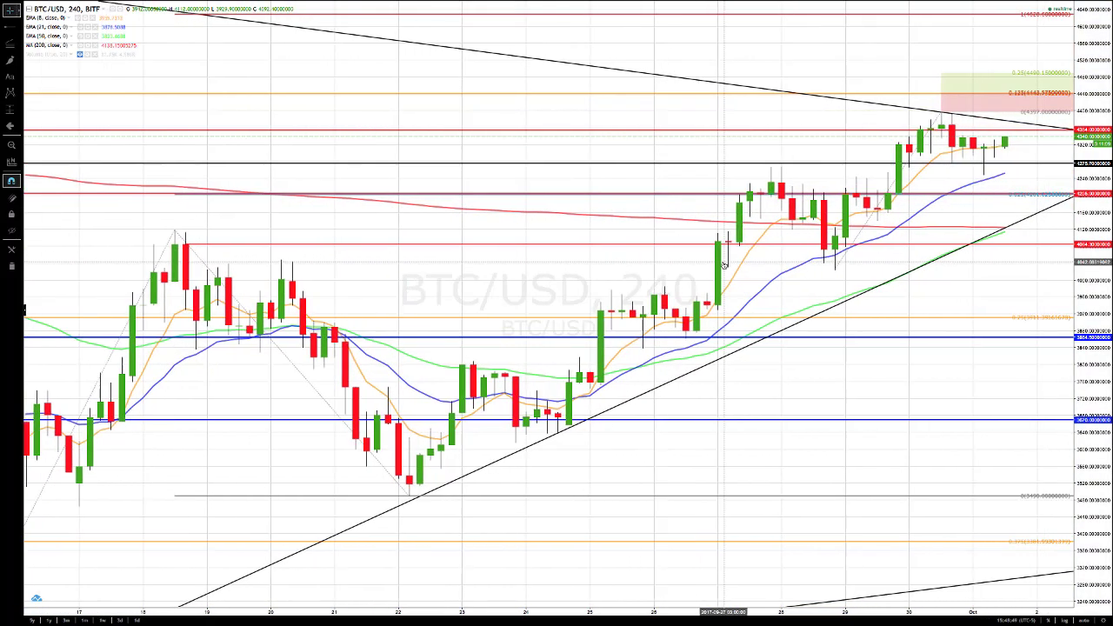
scroll(720, 262, "up", 1)
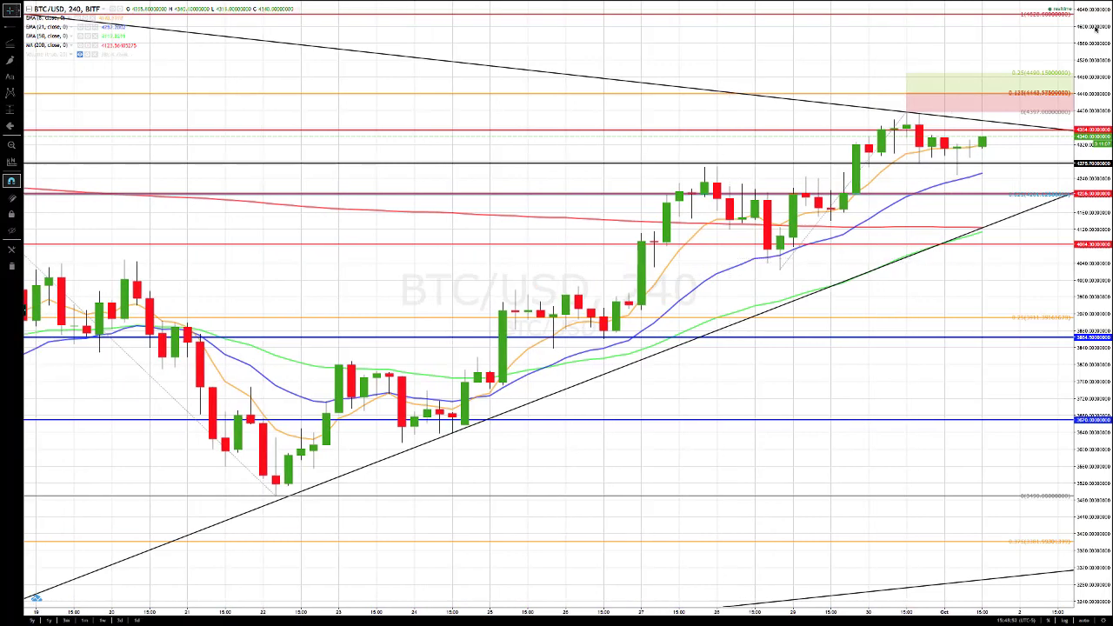
scroll(1069, 35, "down", 1)
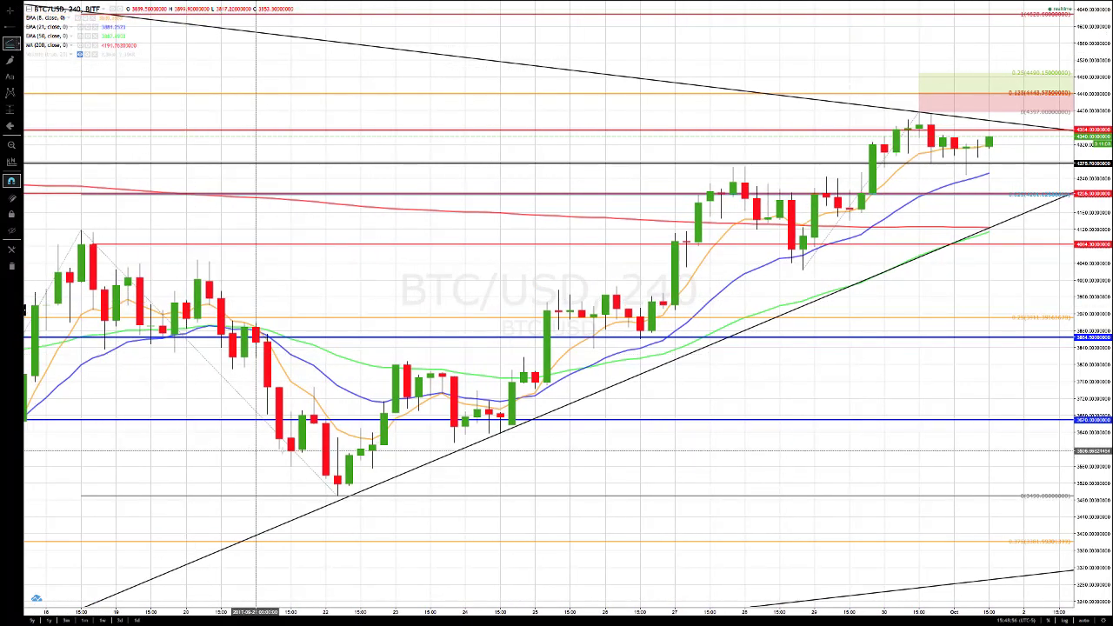
Step: Draw a Fib extension from the swing low via 4275.70 to 4024.4, plus a 4275.70 horizontal line
left_click_drag(338, 495, 741, 165)
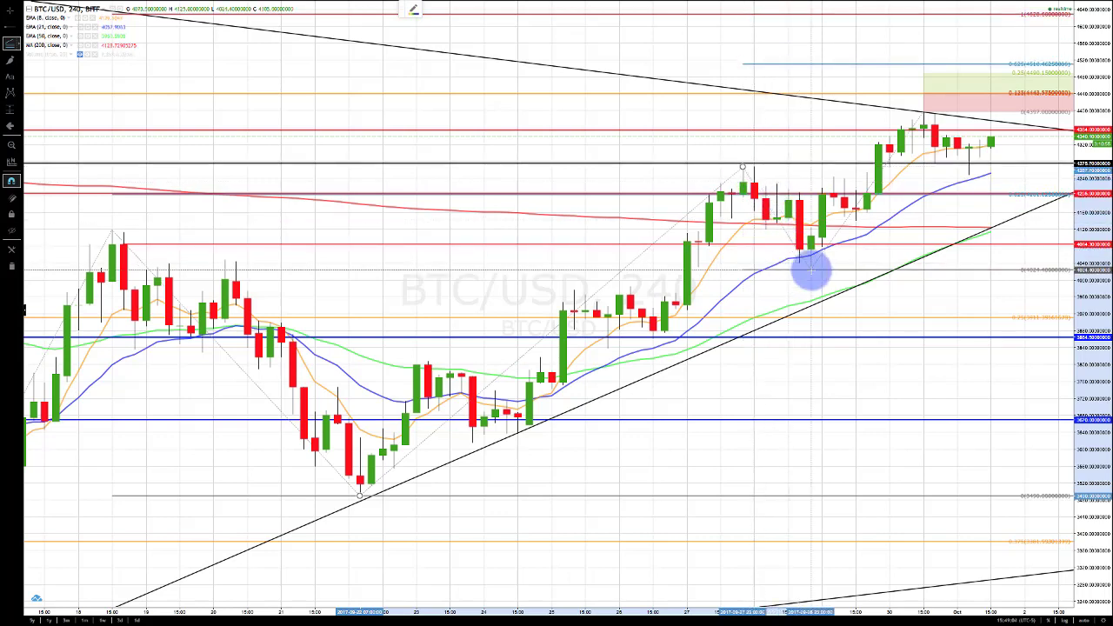
left_click(812, 272)
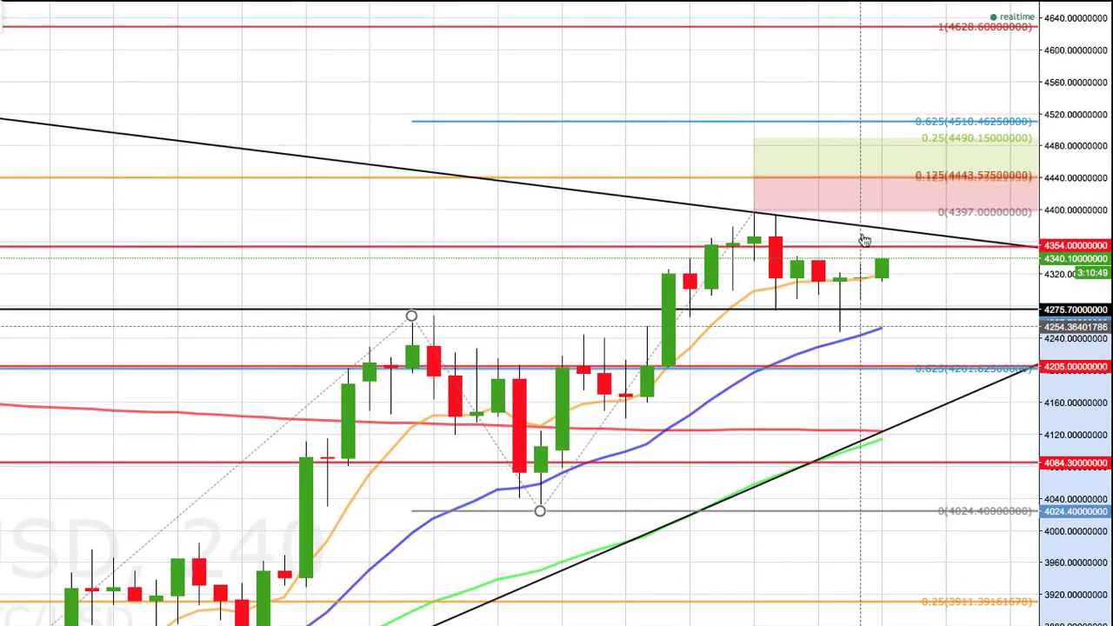
left_click(783, 316)
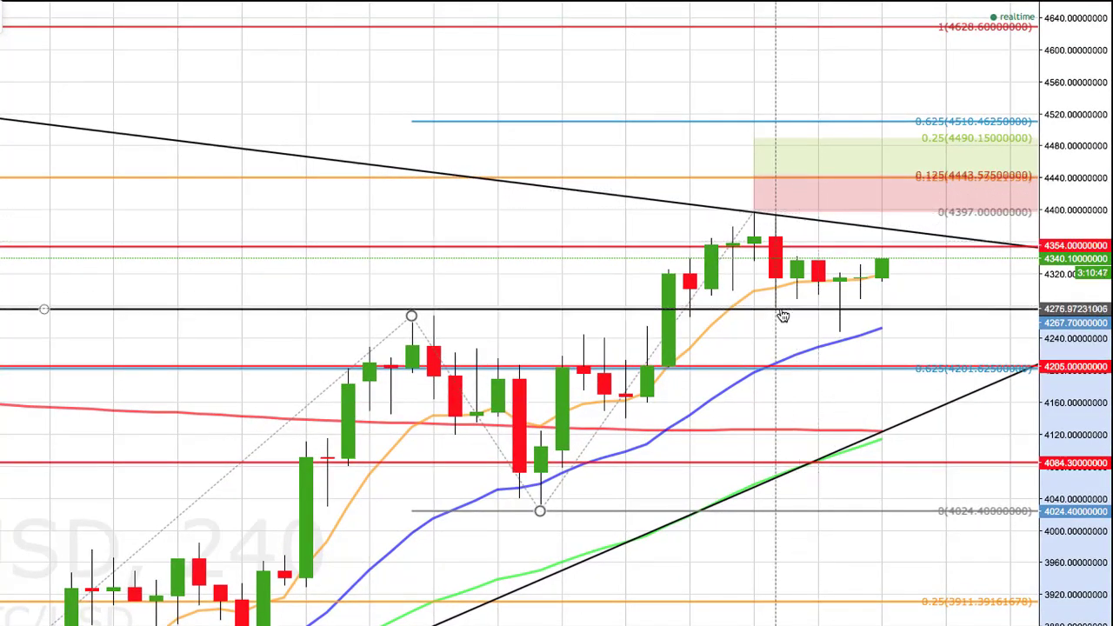
left_click(716, 185)
key("Left")
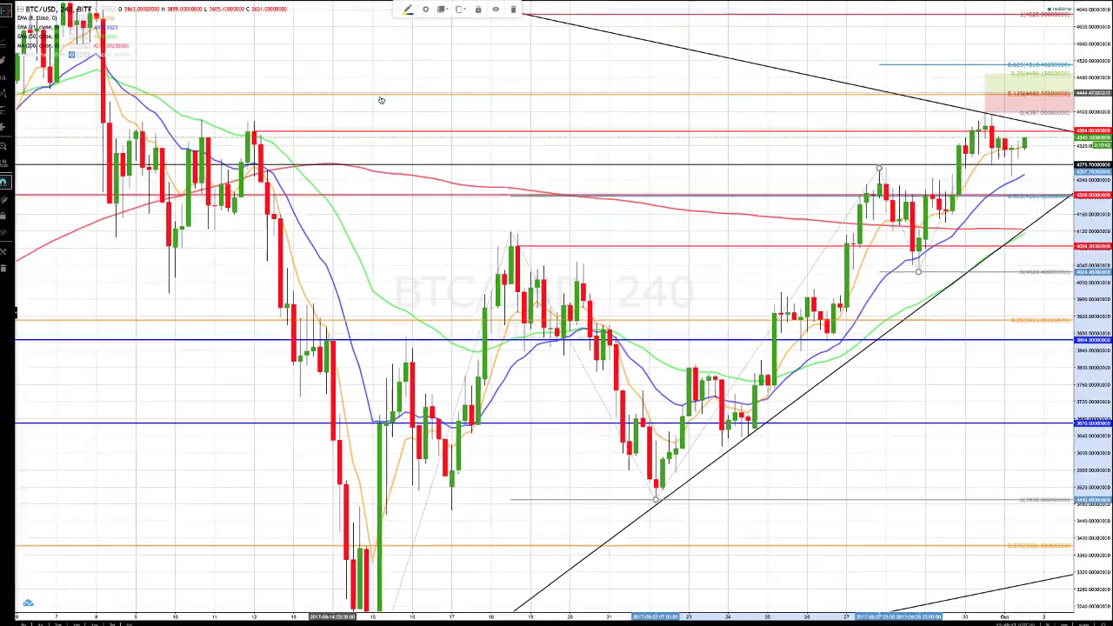
key("Right")
key("Right")
key("Right")
key("Right")
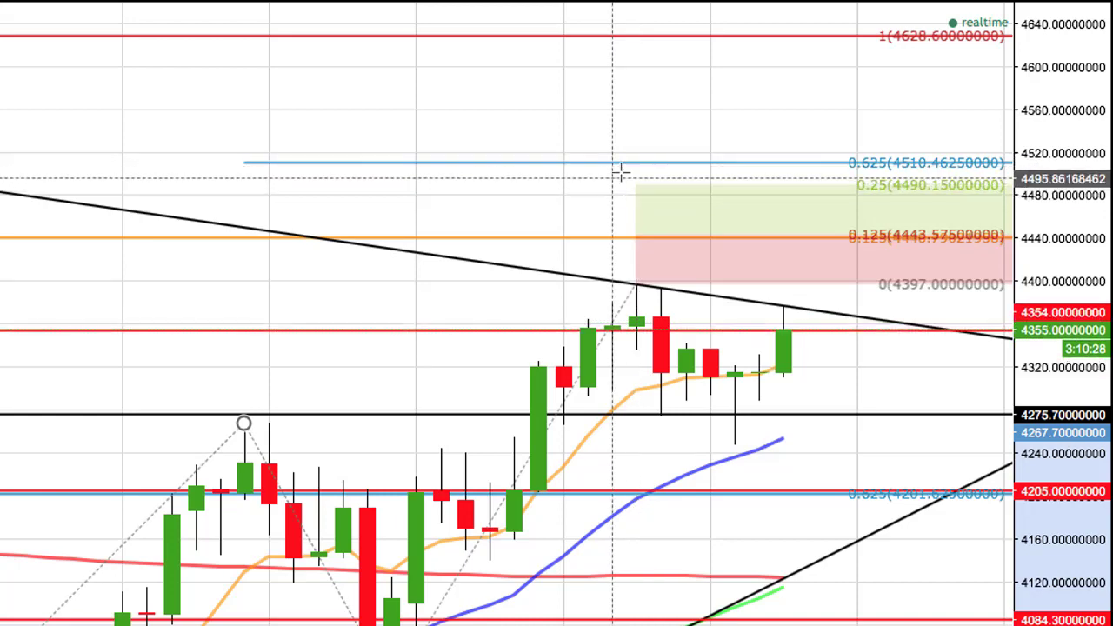
scroll(620, 174, "down", 3)
scroll(620, 173, "down", 2)
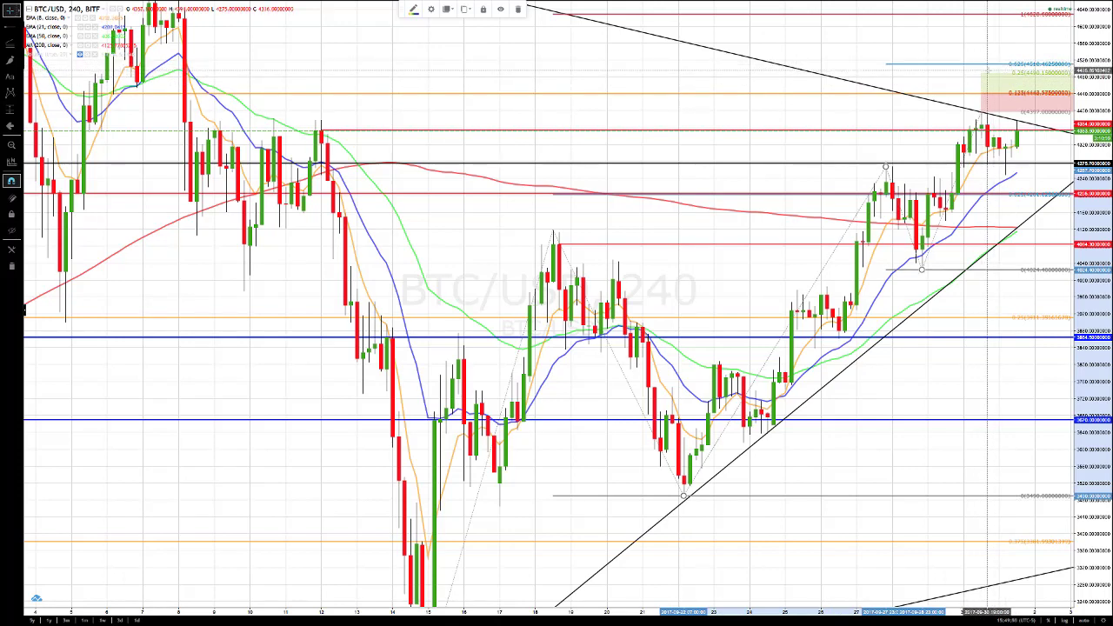
Step: Auto-scale the chart and raise the red horizontal level to the early-September high near 4630
scroll(956, 52, "up", 4)
scroll(935, 41, "up", 3)
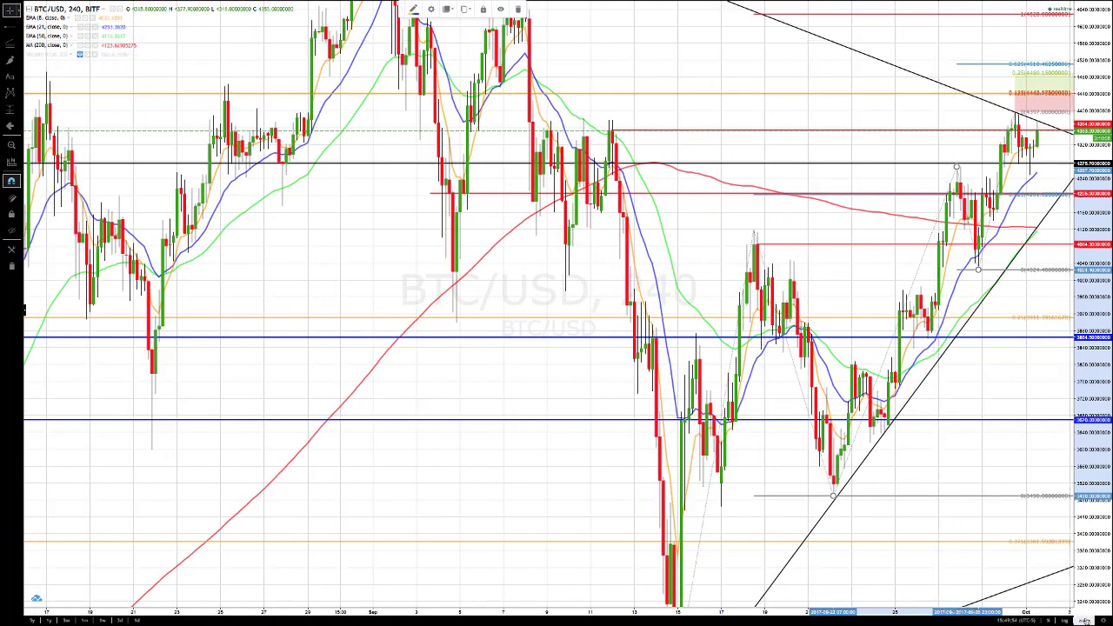
left_click(1085, 620)
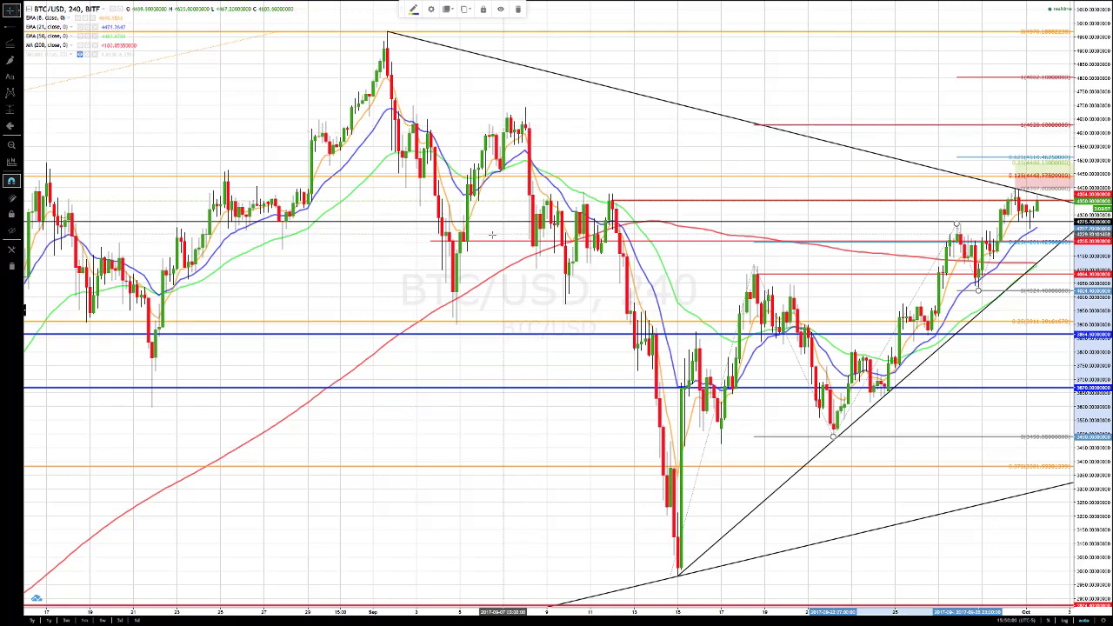
left_click(432, 240)
left_click_drag(431, 240, 525, 125)
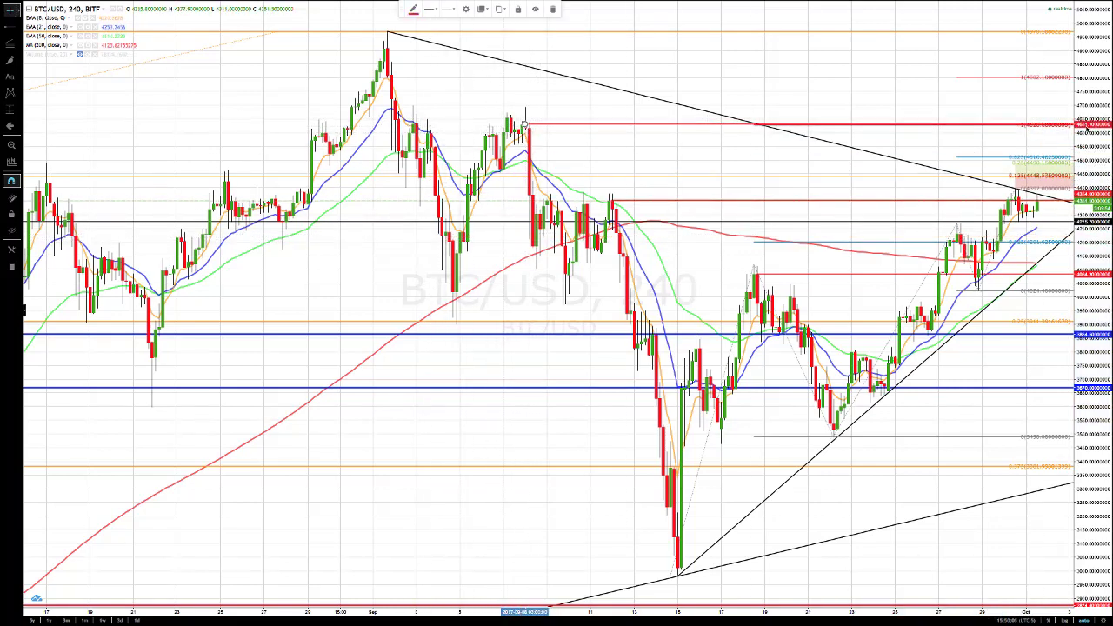
Step: Drag further points of the chart drawings to reposition them
mouse_move(821, 457)
left_mouse_down()
mouse_move(837, 427)
mouse_move(833, 437)
left_mouse_up()
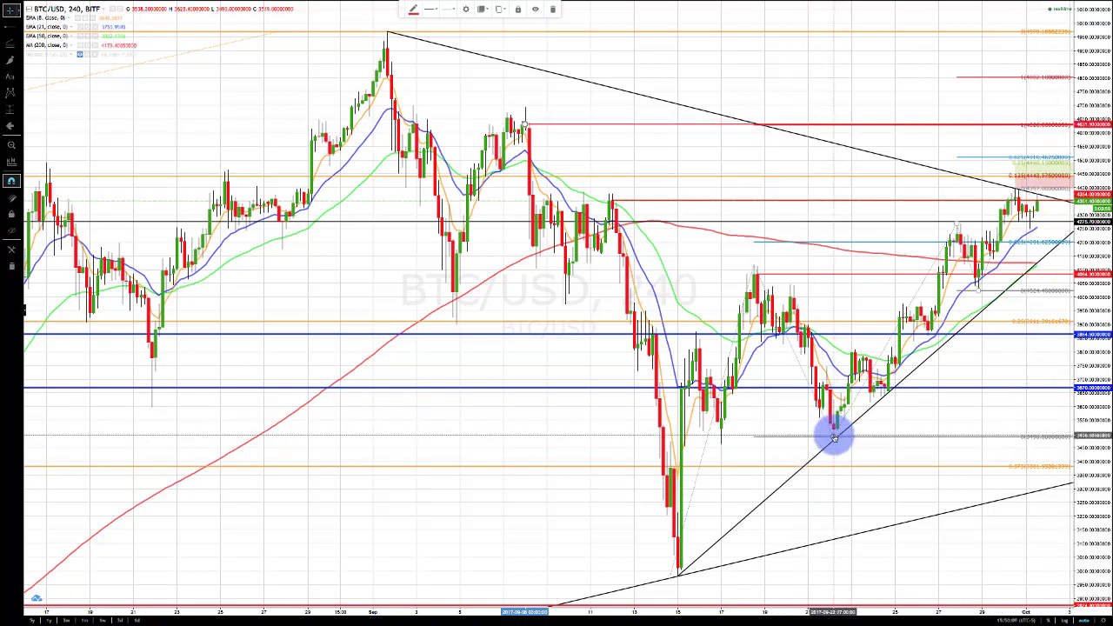
mouse_move(832, 437)
left_mouse_down()
mouse_move(938, 241)
mouse_move(958, 228)
mouse_move(978, 292)
left_mouse_up()
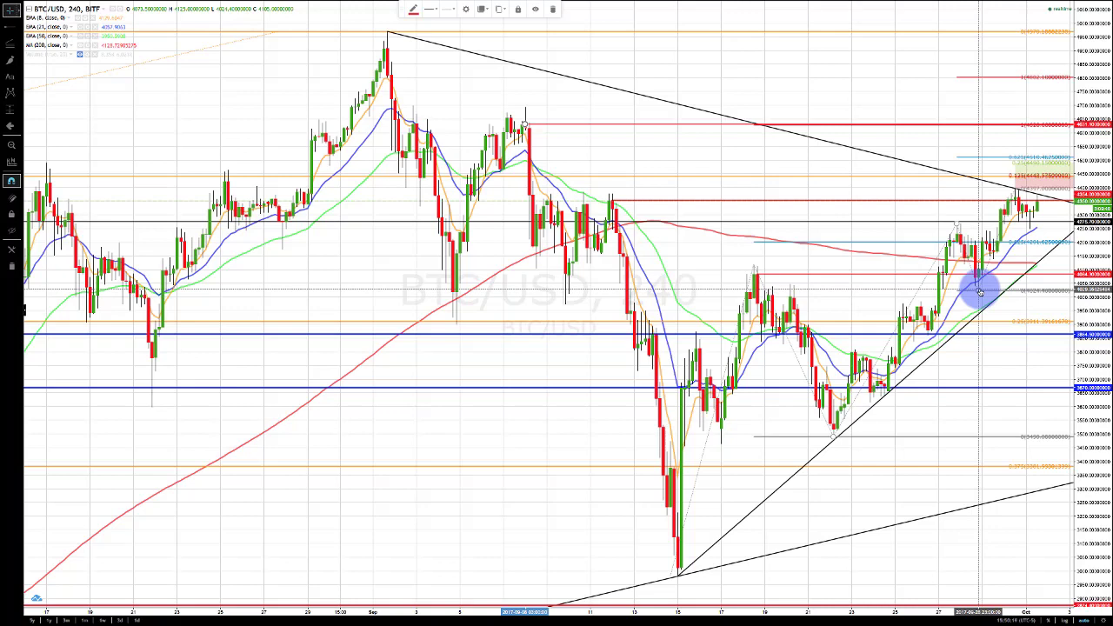
mouse_move(991, 261)
left_mouse_down()
mouse_move(978, 126)
mouse_move(947, 142)
mouse_move(996, 162)
mouse_move(788, 162)
mouse_move(853, 162)
mouse_move(489, 223)
left_mouse_up()
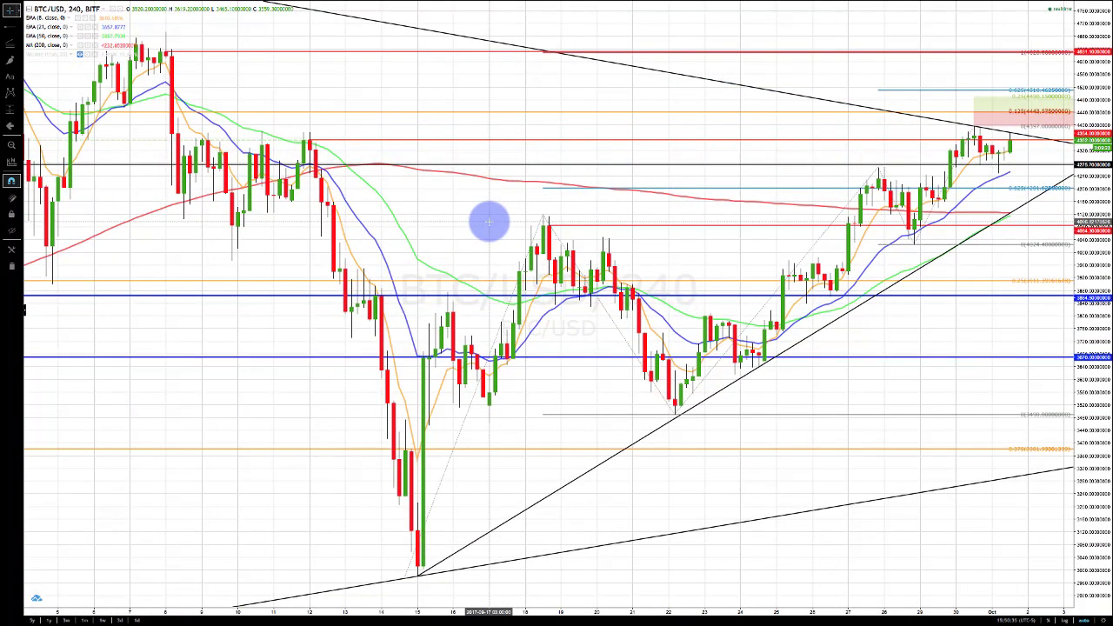
Step: Change the BTC/USD chart to the daily (1D) interval and zoom in
type("1D")
key("Return")
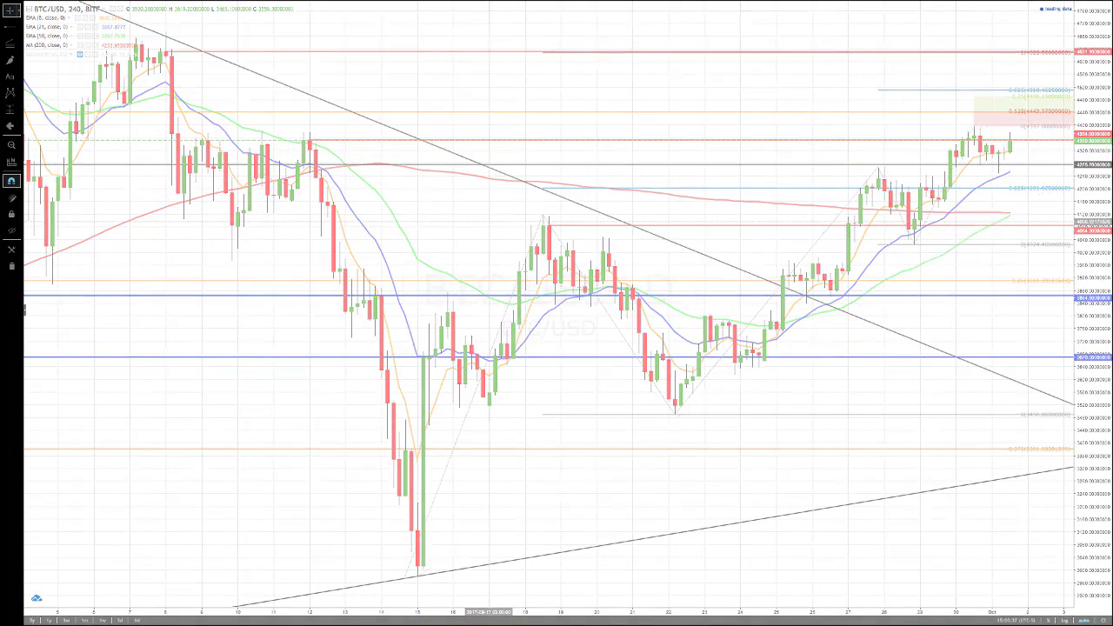
scroll(909, 278, "up", 5)
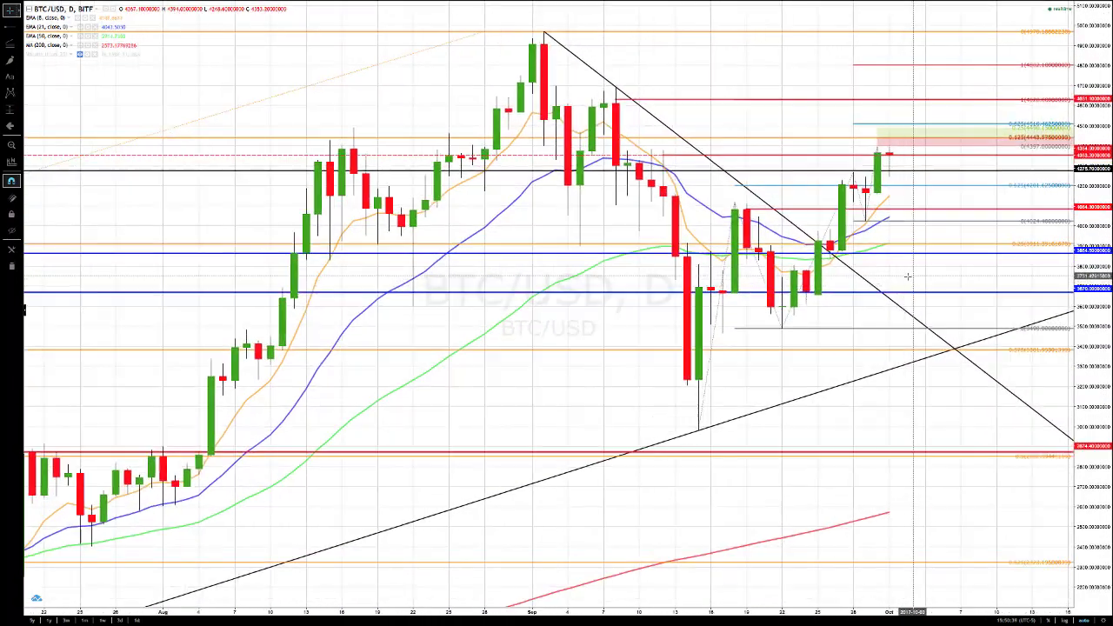